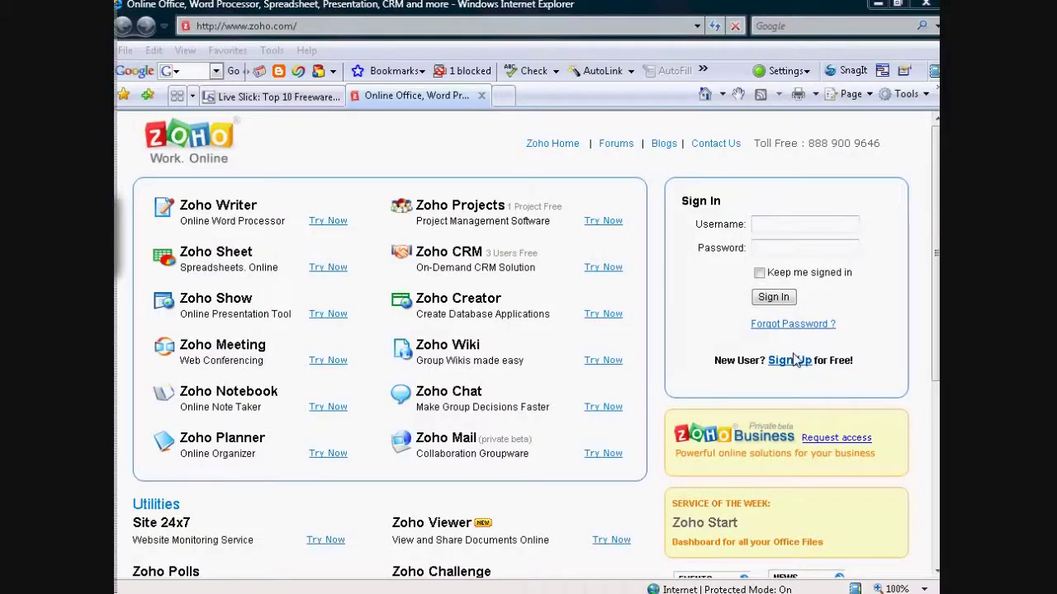
# - Return to the Zoho home page and start registering a new Zoho account
pyautogui.click(248, 26)
pyautogui.moveTo(239, 25); pyautogui.dragTo(250, 26)
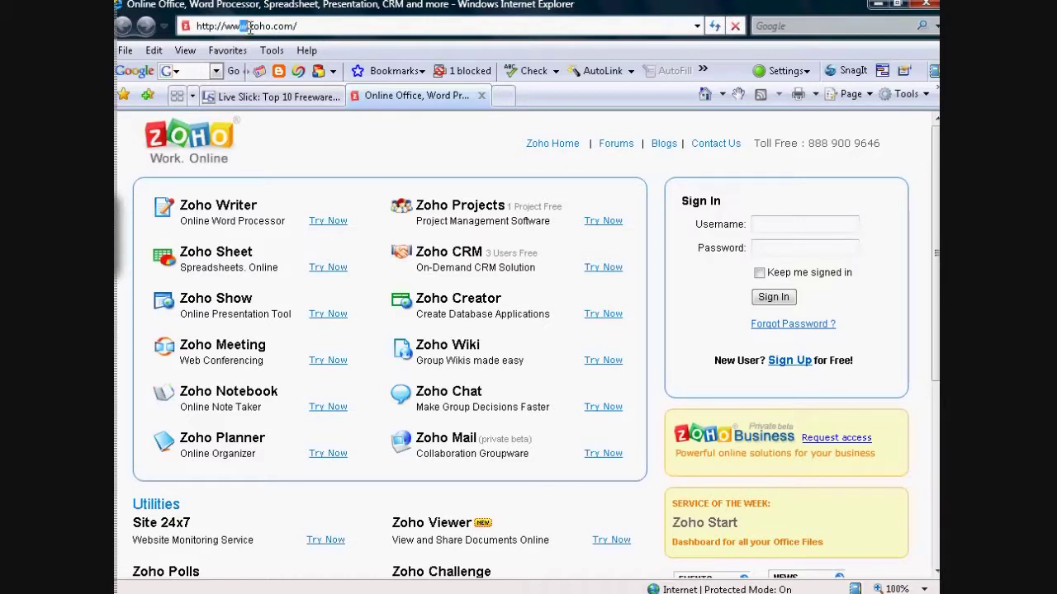
pyautogui.click(459, 154)
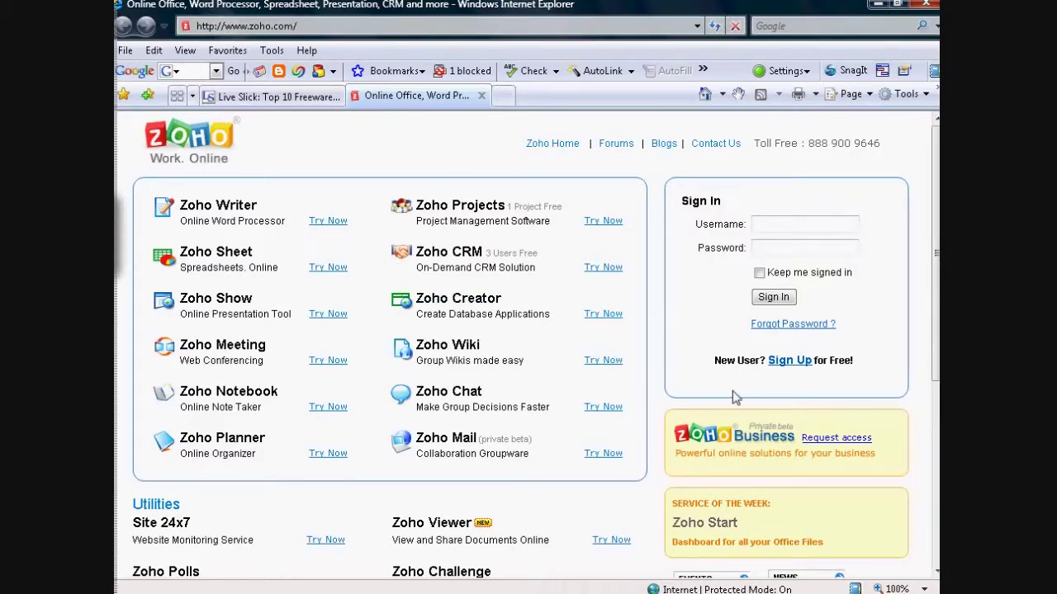
pyautogui.click(789, 361)
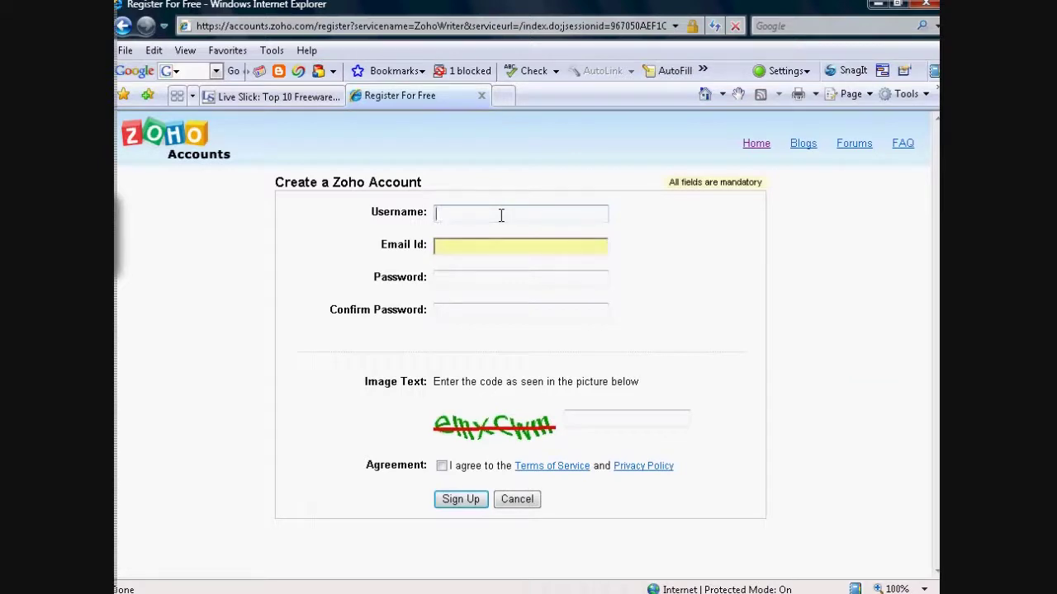
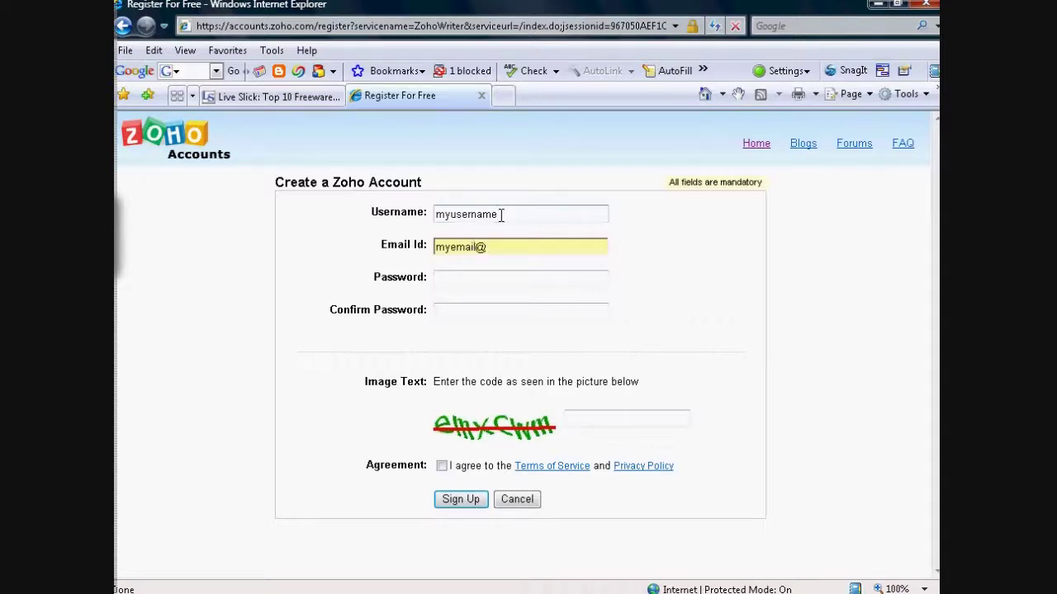
# - Enter a username, e-mail address and account password in the sign-up form
pyautogui.press('Tab')
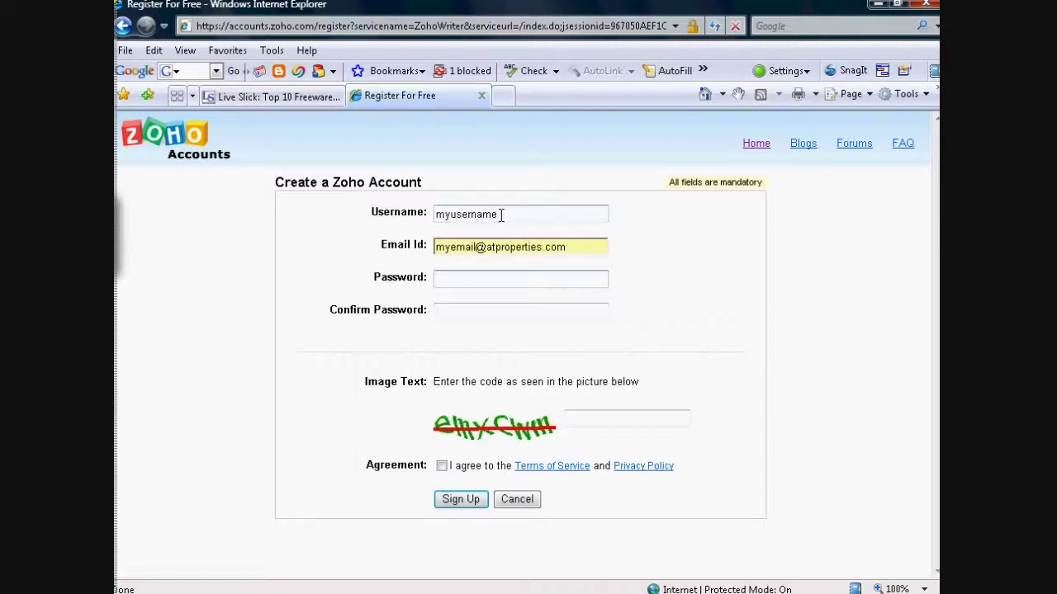
pyautogui.write('****')
pyautogui.press('BackSpace')
pyautogui.press('BackSpace')
pyautogui.press('BackSpace')
pyautogui.press('BackSpace')
pyautogui.write('*******')
# - Confirm the password, enter the image code, accept the terms and submit the form
pyautogui.press('Tab')
pyautogui.write('*******')
pyautogui.press('Tab')
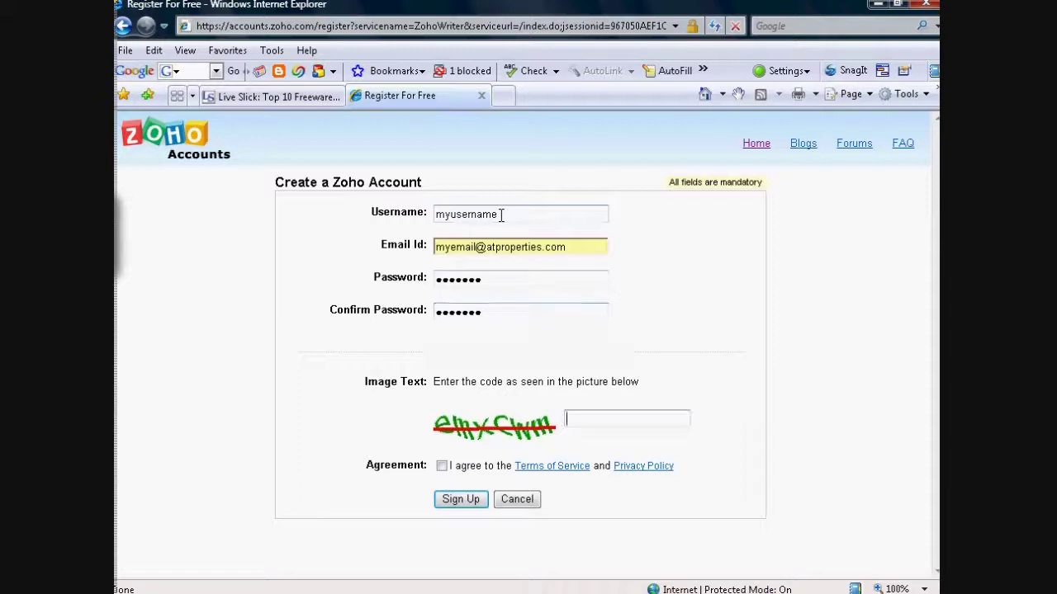
pyautogui.write('em')
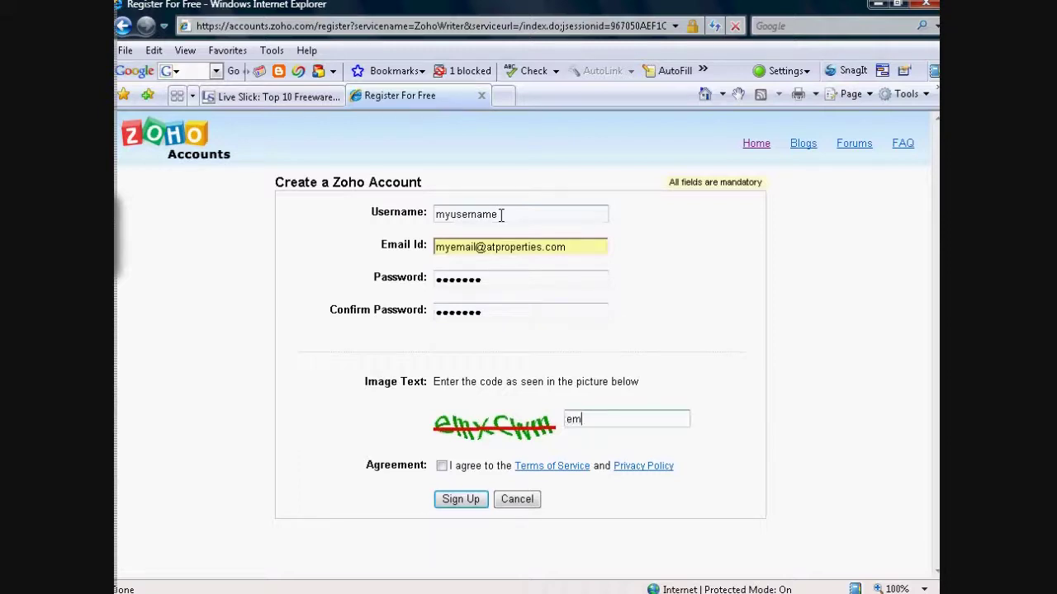
pyautogui.write('xcwm')
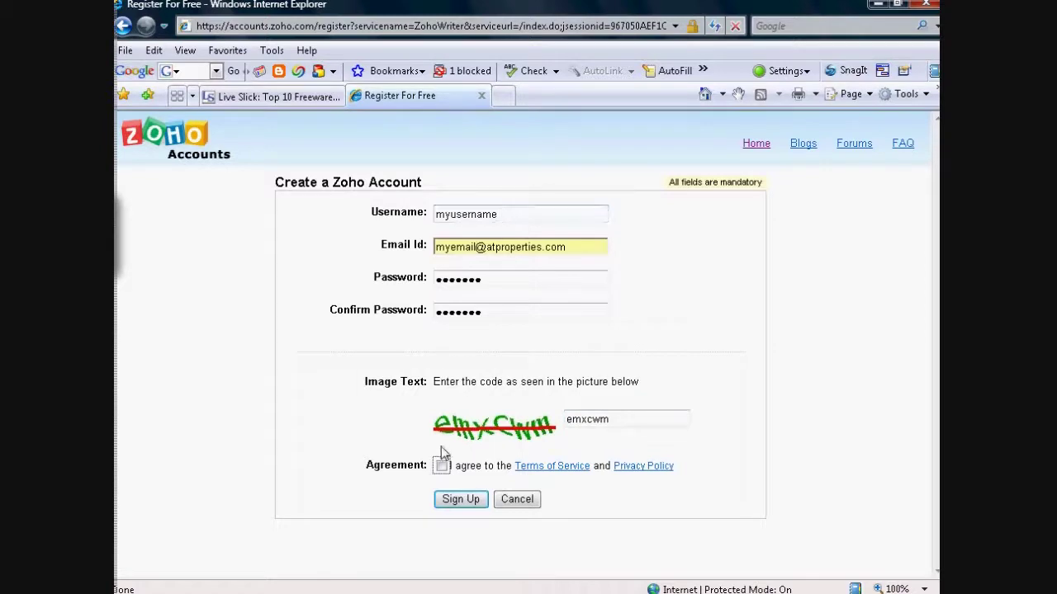
pyautogui.click(442, 467)
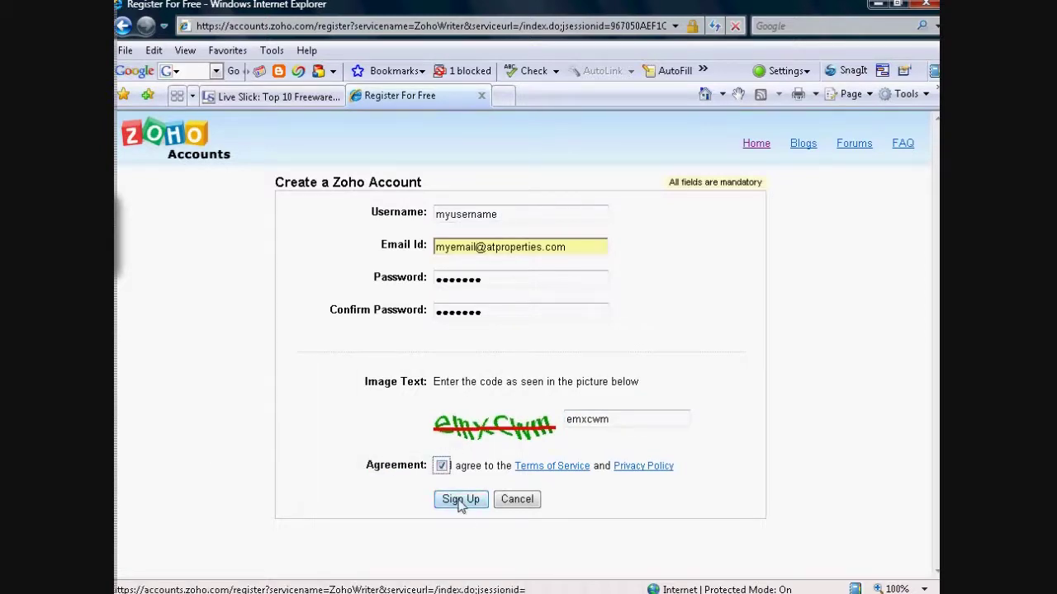
pyautogui.click(461, 500)
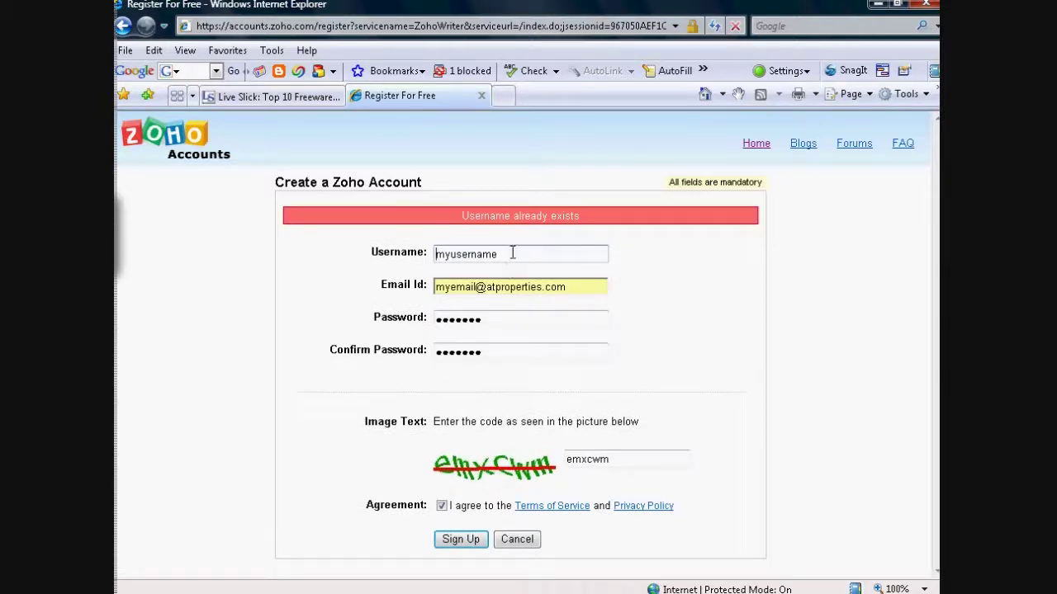
# - Resubmit with a new username, continue past the e-mail notice, and decline saving the password
pyautogui.moveTo(502, 254); pyautogui.dragTo(403, 259)
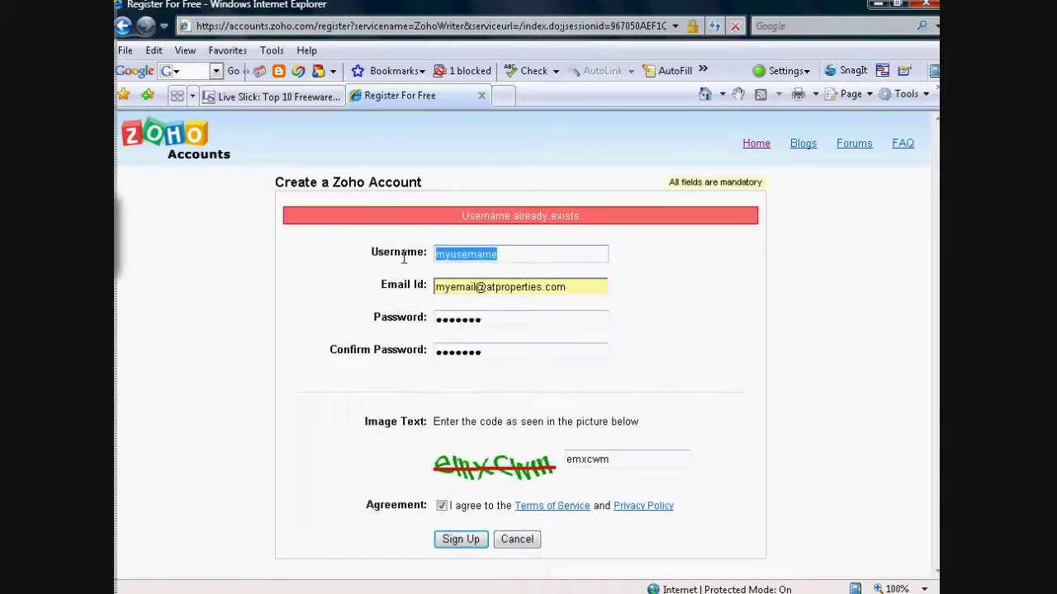
pyautogui.write('betw')
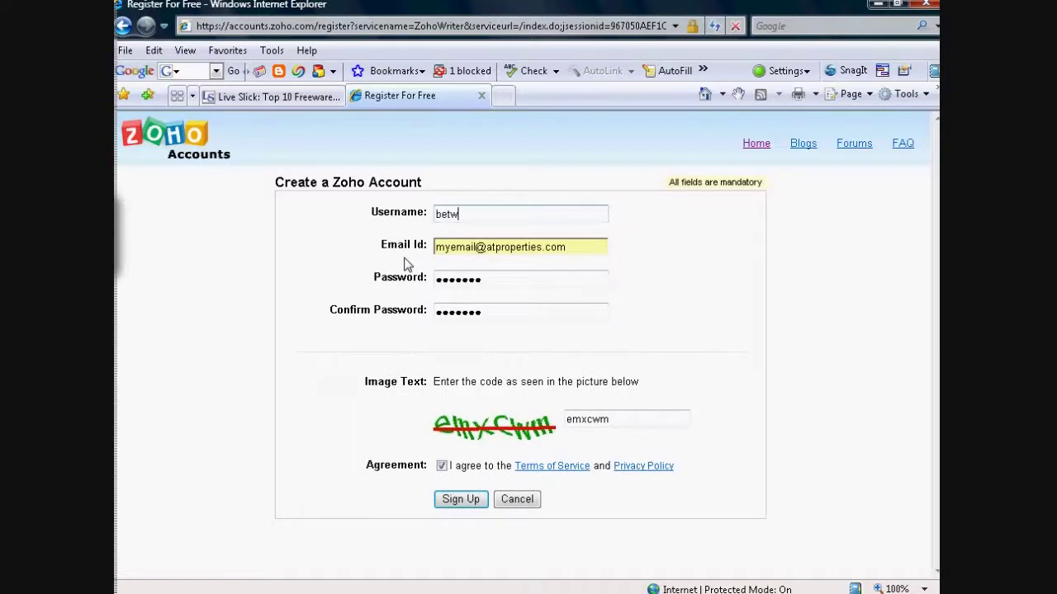
pyautogui.press('BackSpace')
pyautogui.write('aname')
pyautogui.click(460, 501)
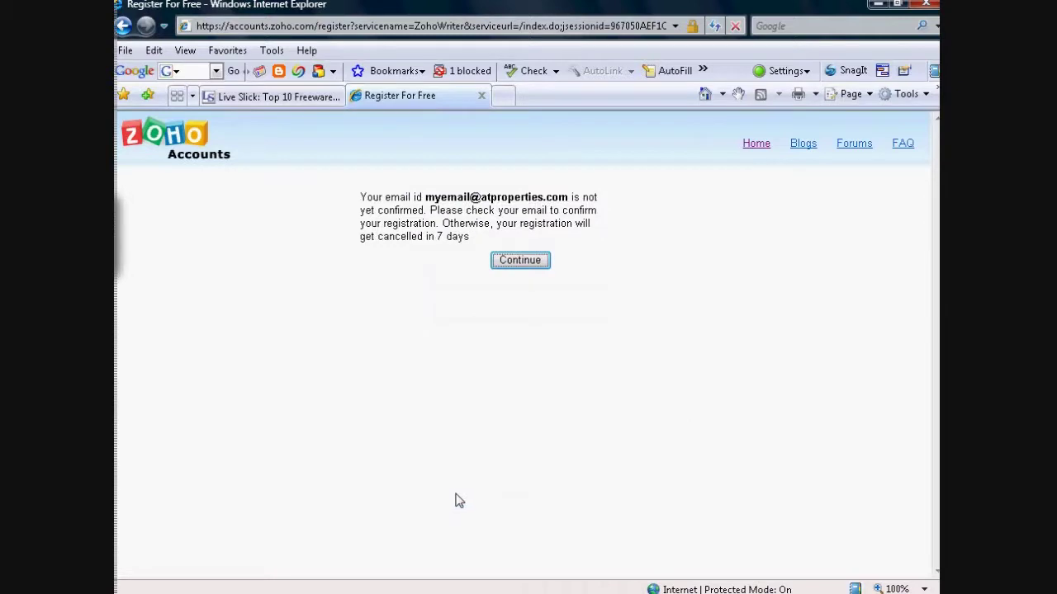
pyautogui.click(520, 263)
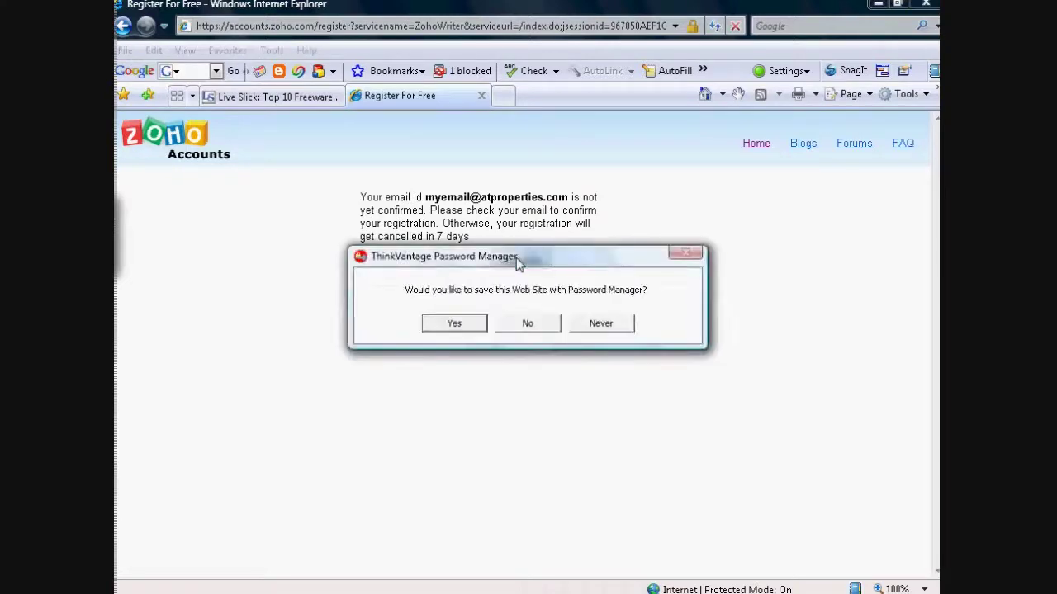
pyautogui.click(532, 328)
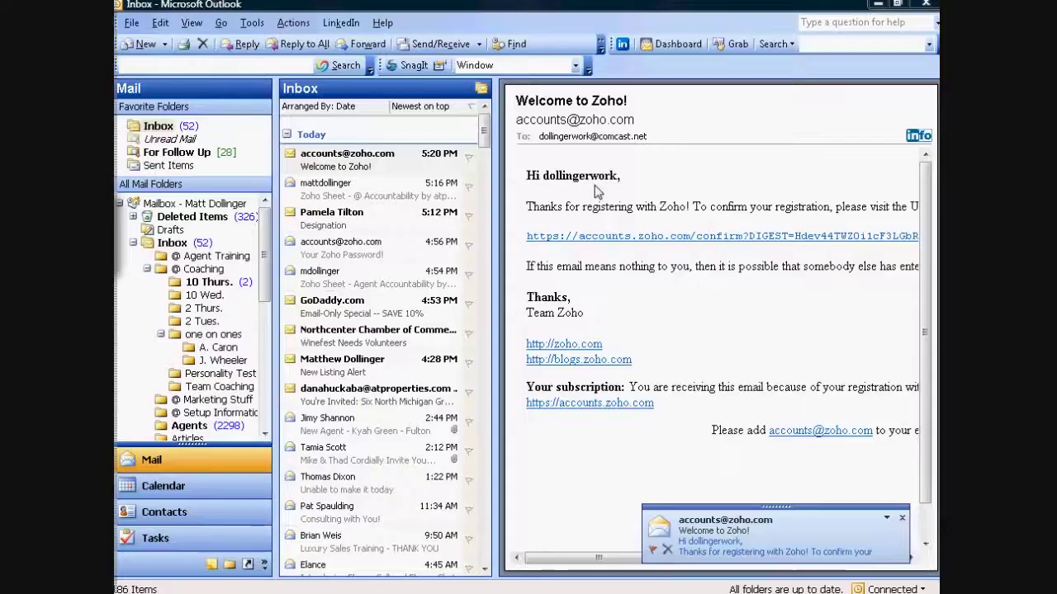
# - Open the 'Welcome to Zoho!' confirmation message from Zoho Accounts in the Outlook Inbox
pyautogui.doubleClick(421, 160)
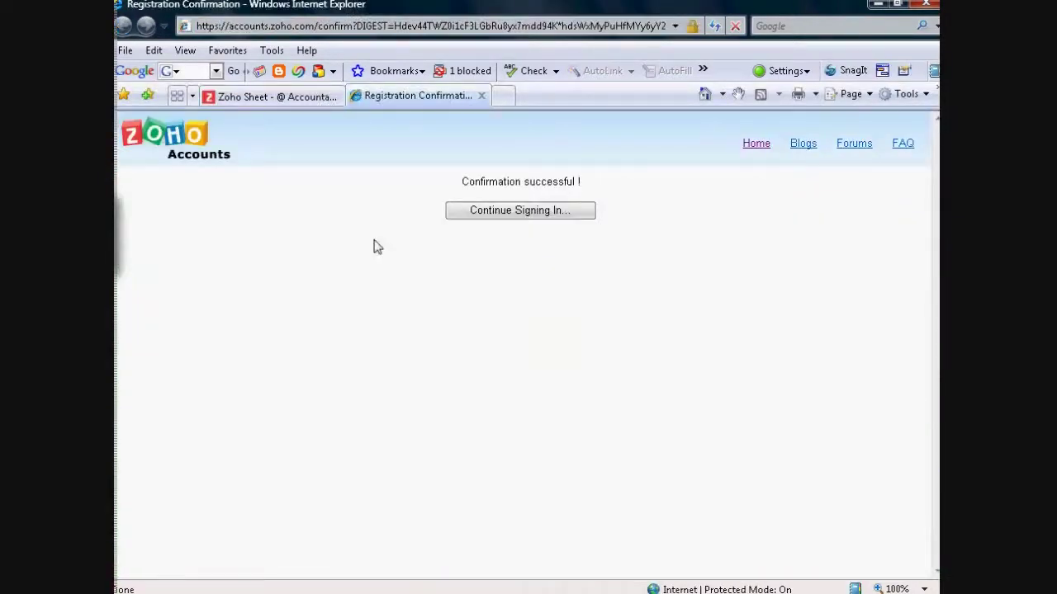
# - Continue signing in after confirmation and go to Zoho Sheet under Zoho Services
pyautogui.click(495, 215)
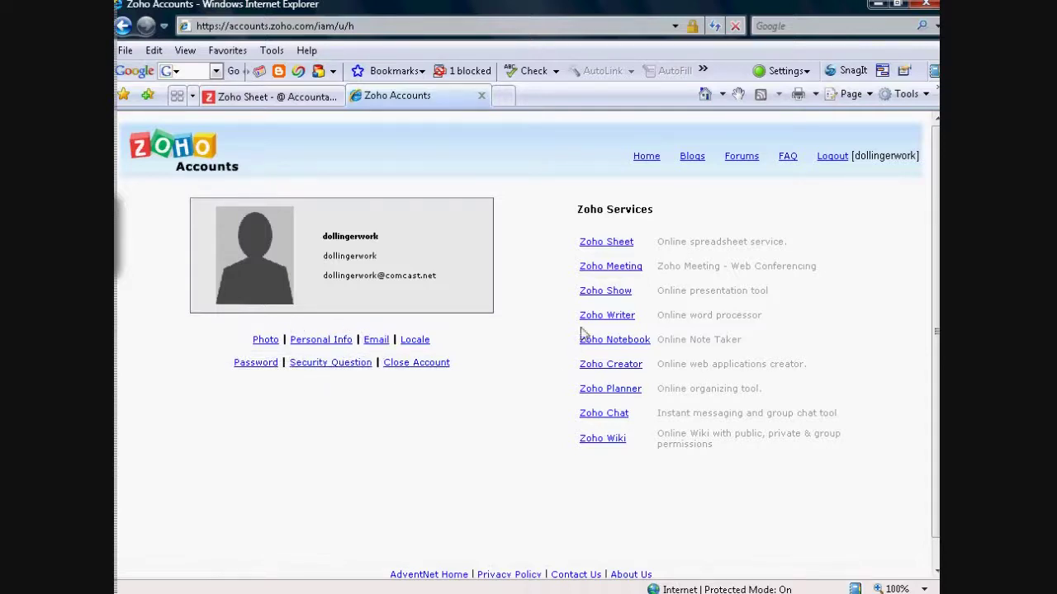
pyautogui.click(594, 245)
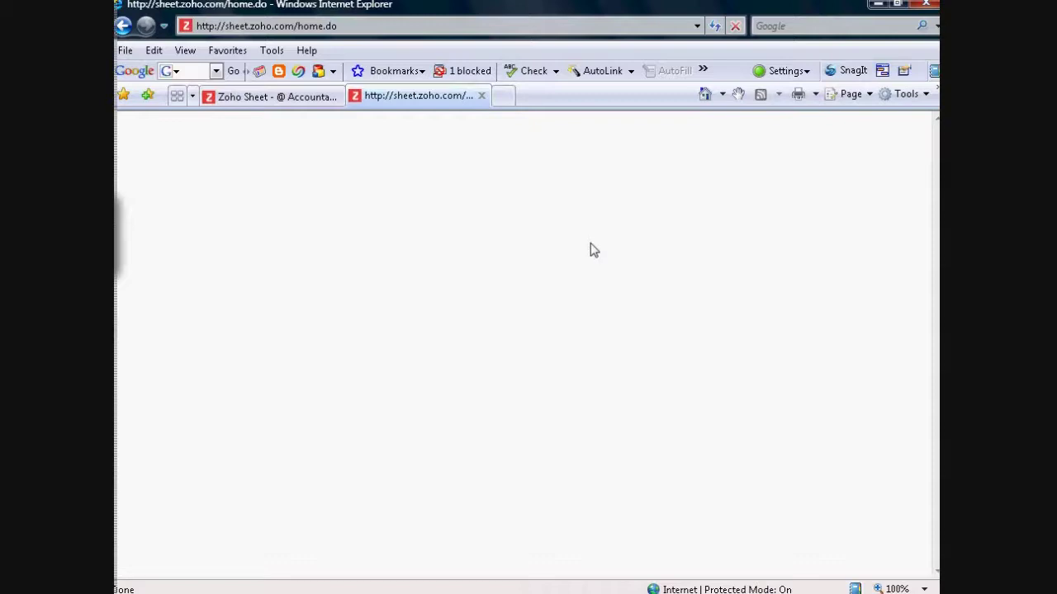
# - Switch from Zoho Writer to Zoho Sheet using the Switch to dropdown
pyautogui.rightClick(362, 163)
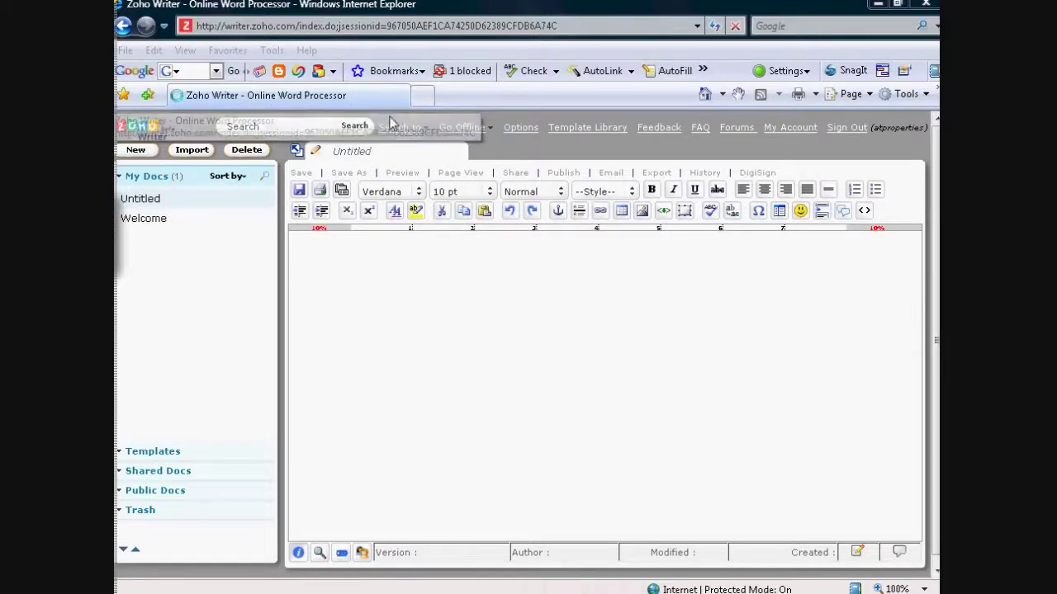
pyautogui.click(412, 130)
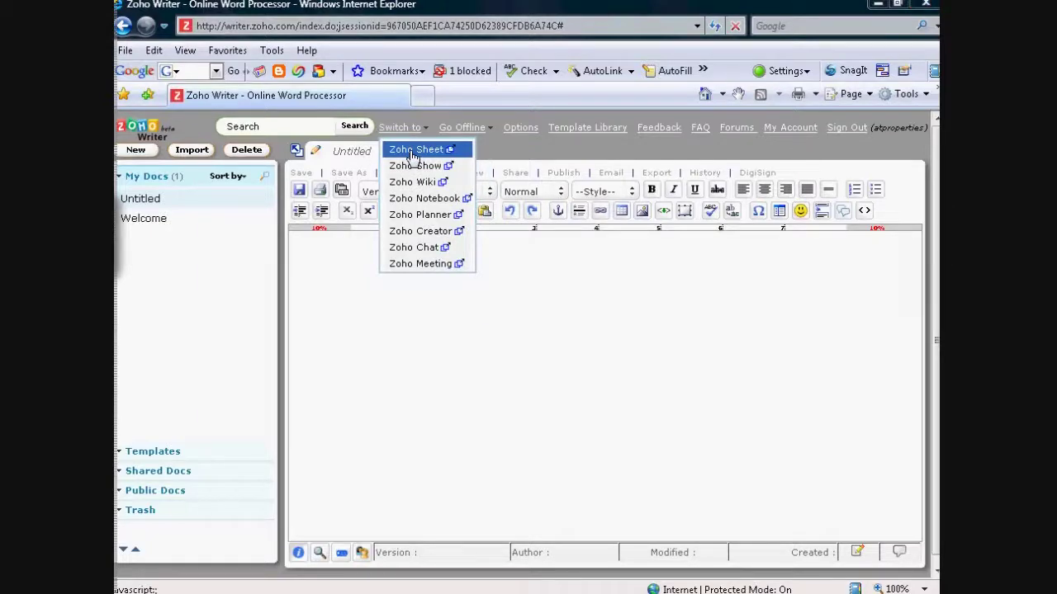
pyautogui.click(413, 151)
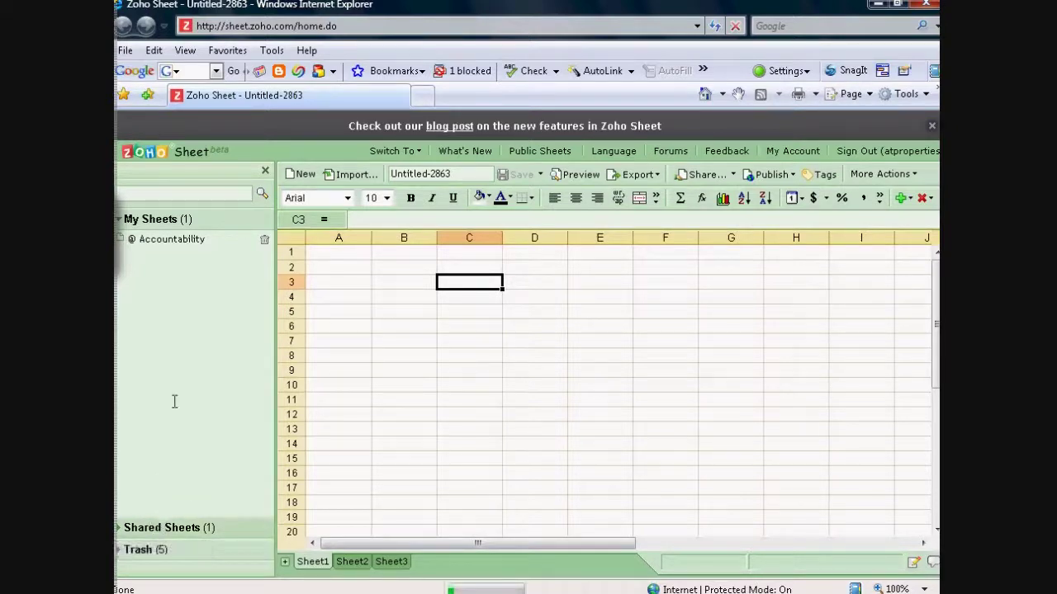
# - Open the Accountability spreadsheet and select cell C7 for the September 2007 volume
pyautogui.click(154, 244)
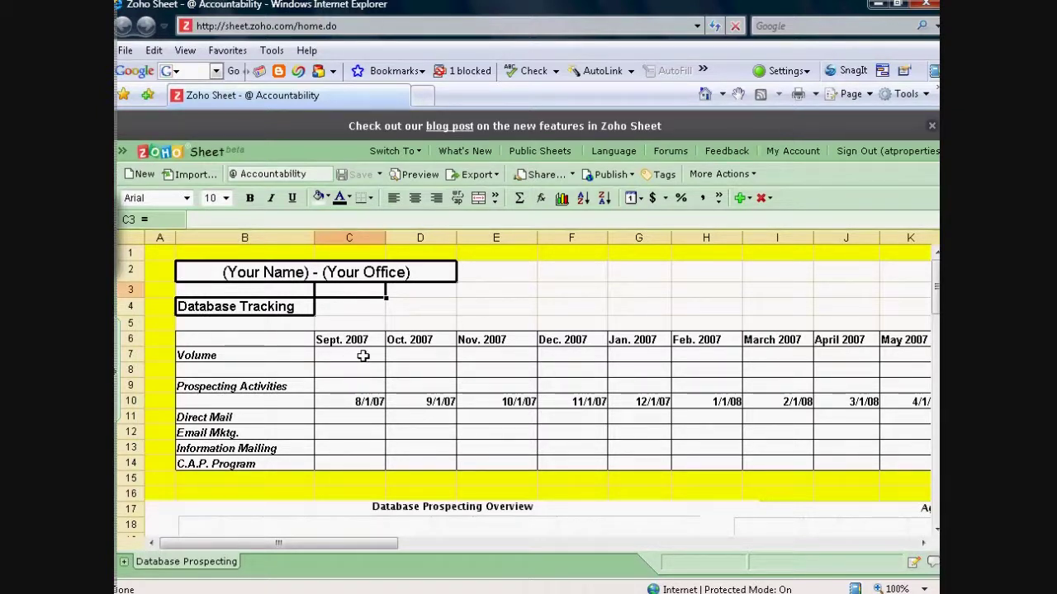
pyautogui.click(363, 355)
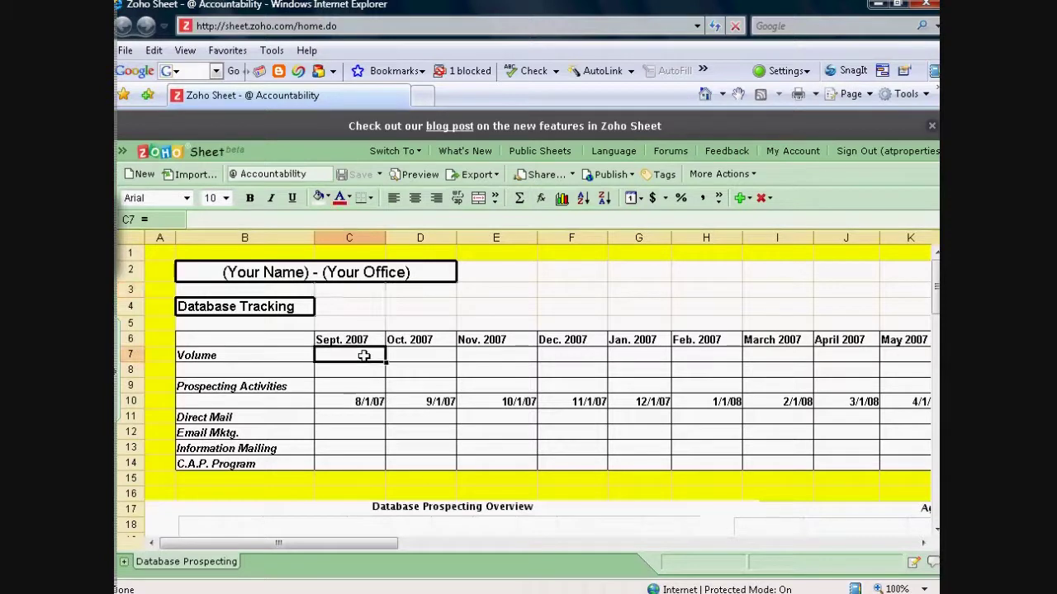
# - Enter $500,000.00 as the September 2007 Volume in C7, correcting the first entry
pyautogui.write('500')
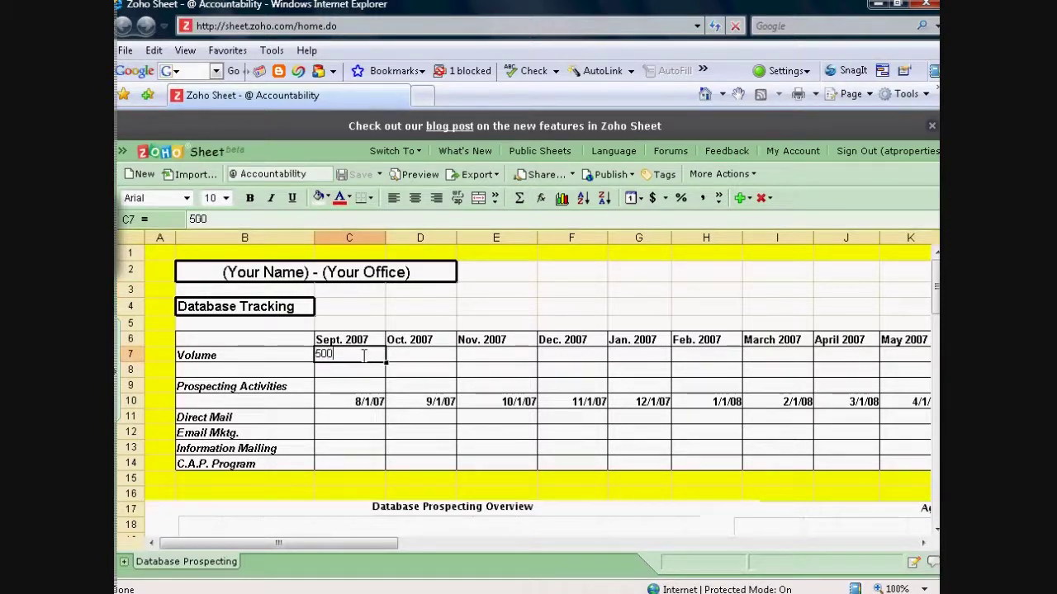
pyautogui.write('0000')
pyautogui.press('Return')
pyautogui.click(369, 355)
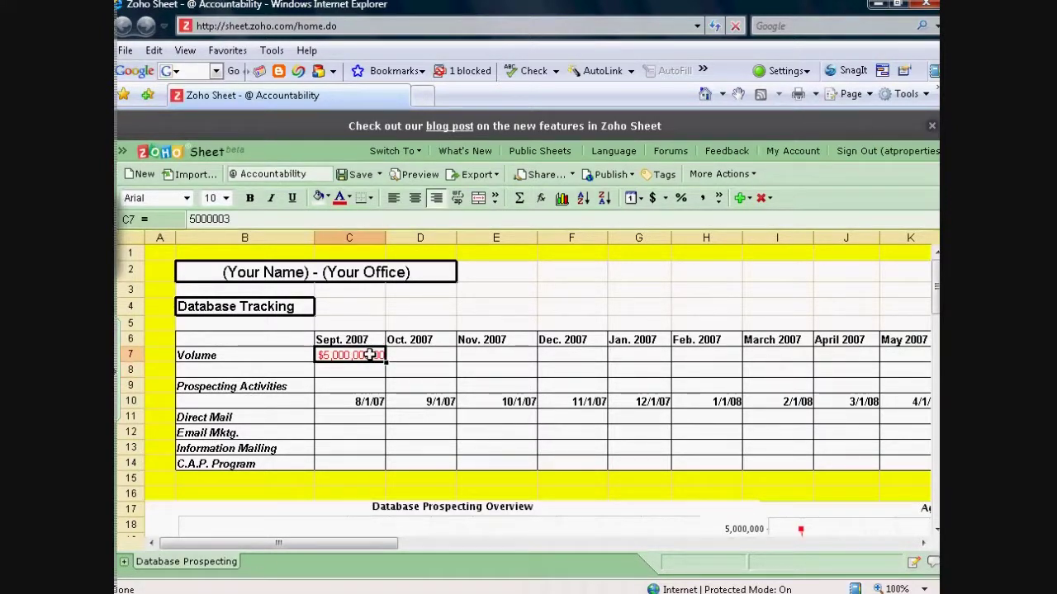
pyautogui.write('500000')
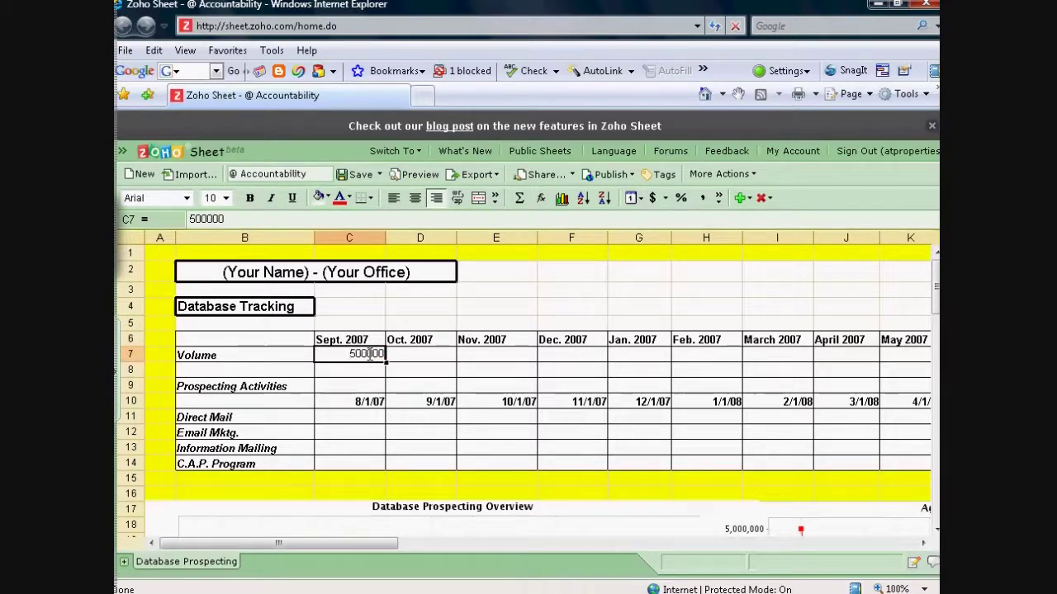
pyautogui.press('Return')
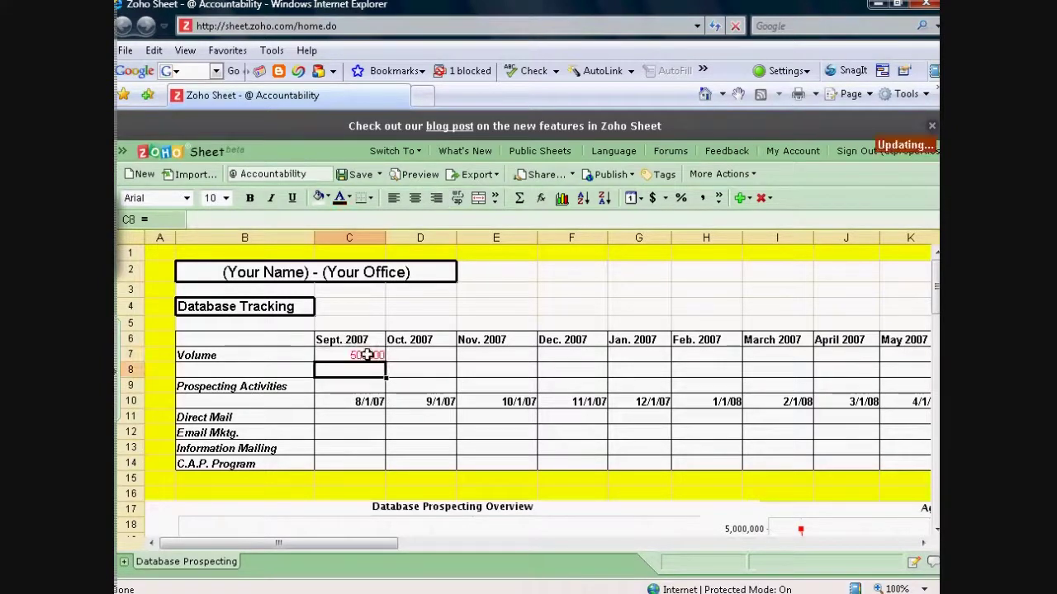
# - Enter September counts: Direct Mail 0, Email Mktg. 150, Information Mailing 0, C.A.P. Program 5
pyautogui.click(352, 418)
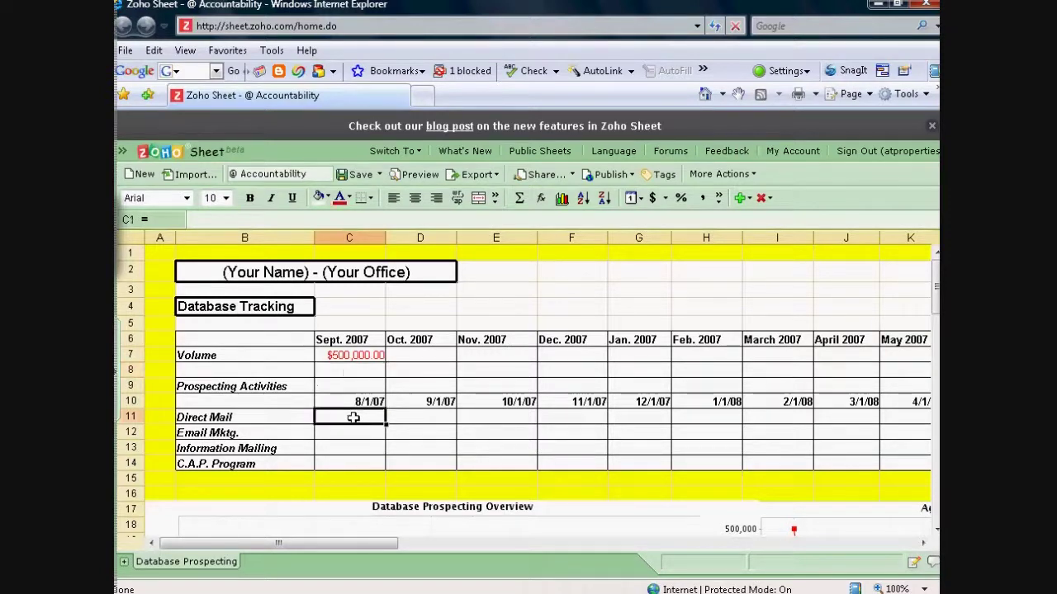
pyautogui.write('0')
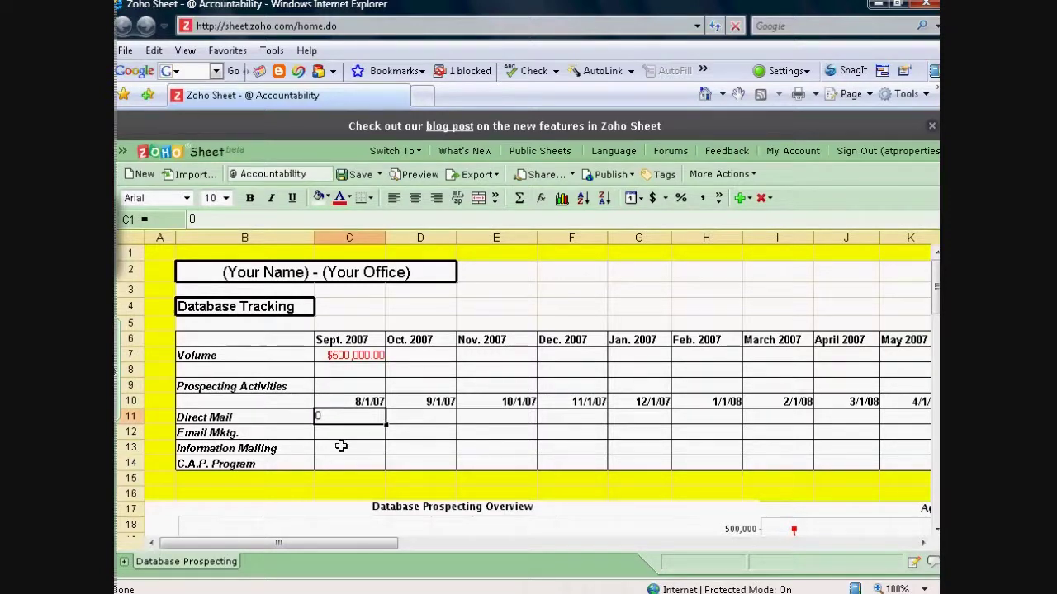
pyautogui.click(340, 432)
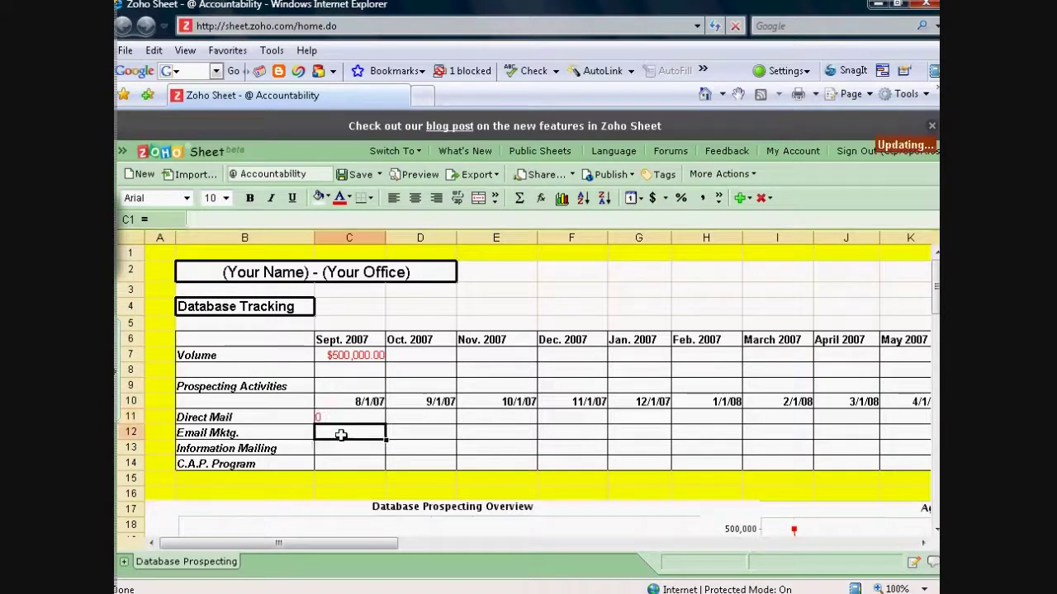
pyautogui.write('150')
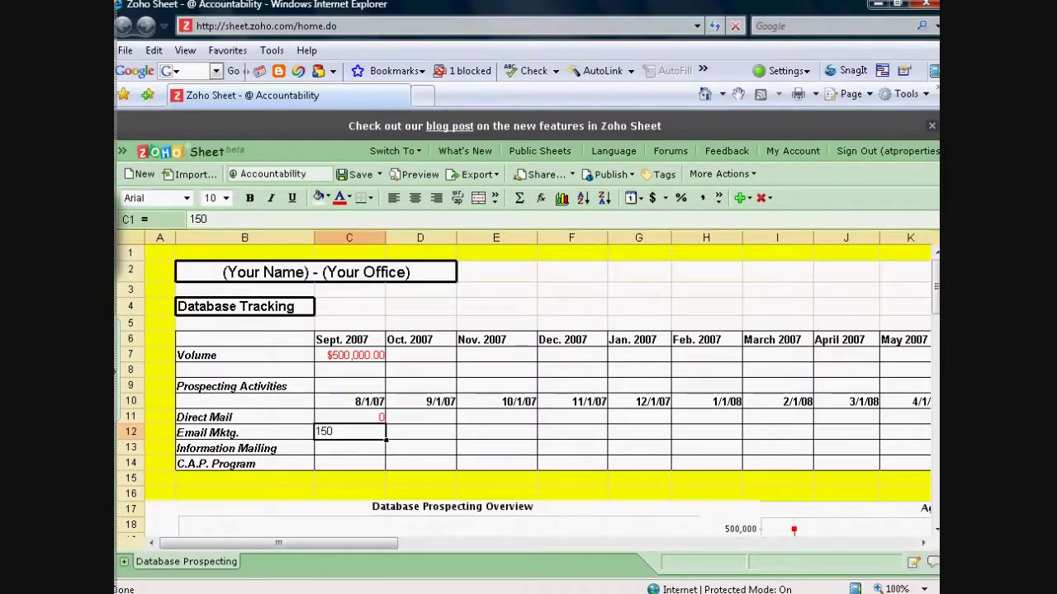
pyautogui.click(338, 447)
pyautogui.write('0')
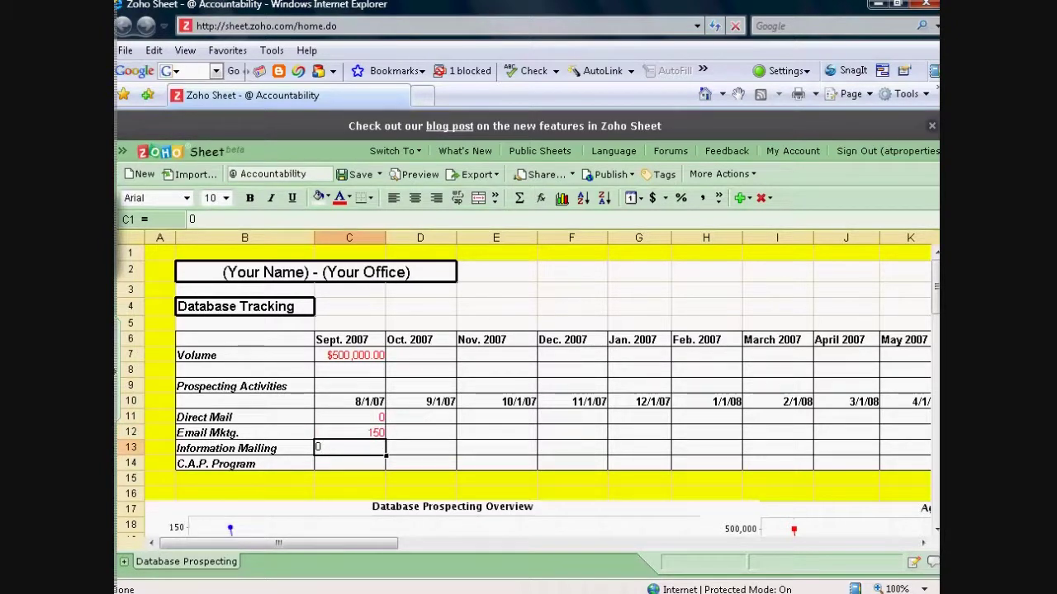
pyautogui.click(355, 463)
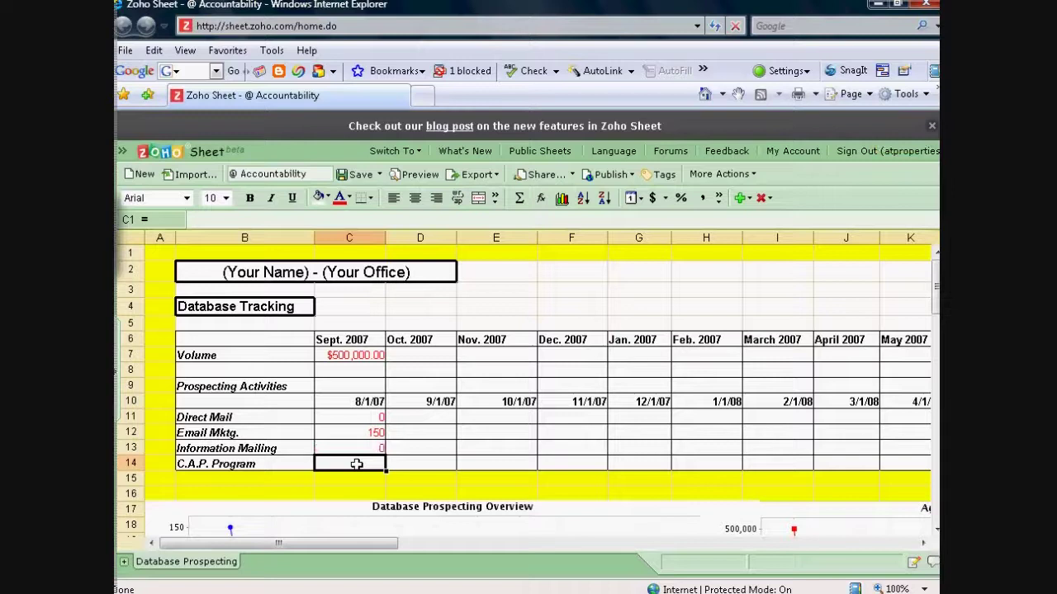
pyautogui.write('5')
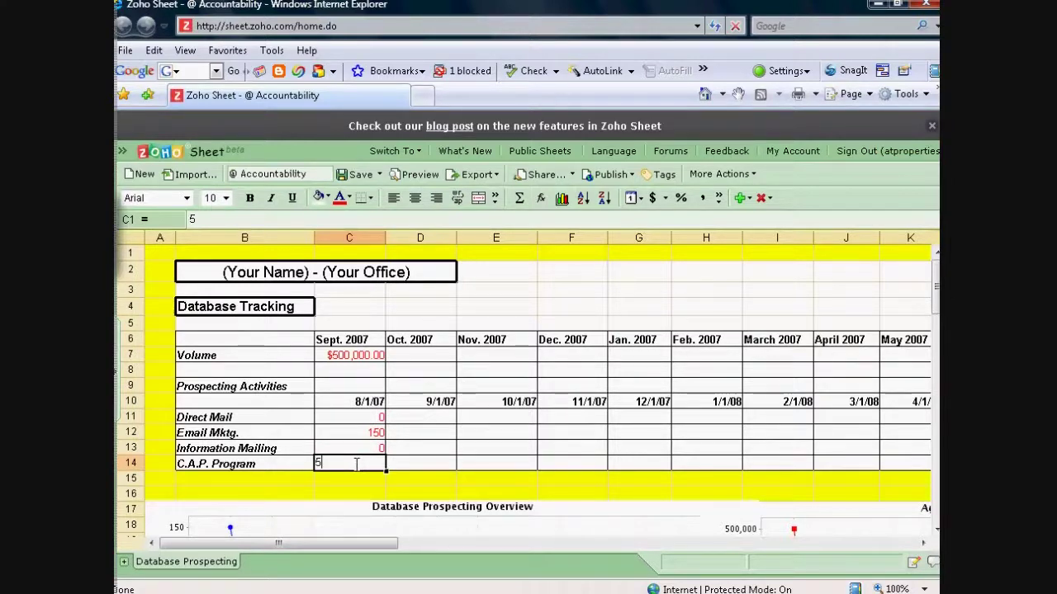
pyautogui.press('Return')
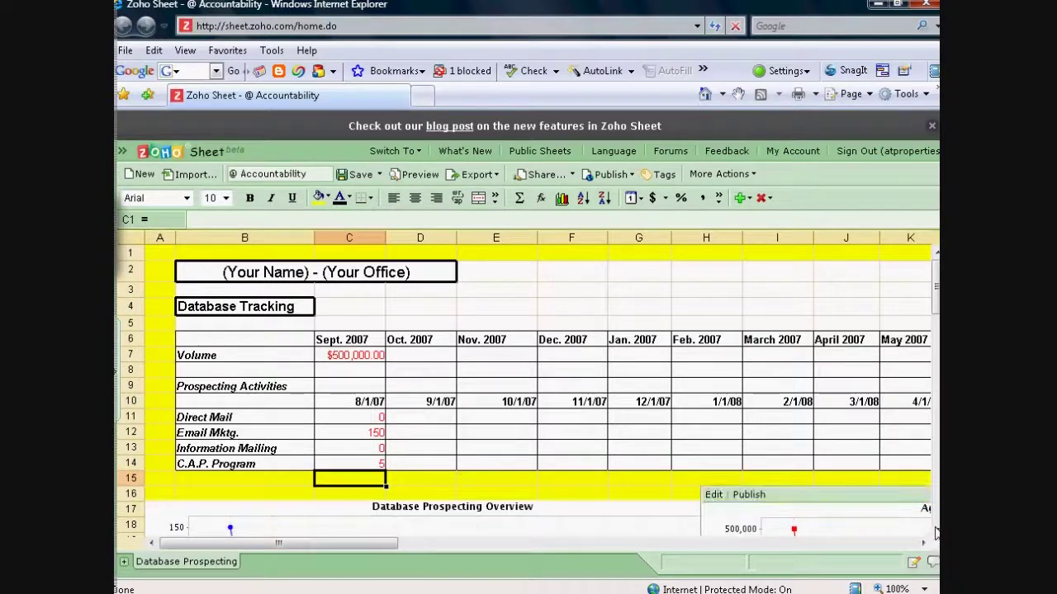
pyautogui.scroll(-5, 937, 536)
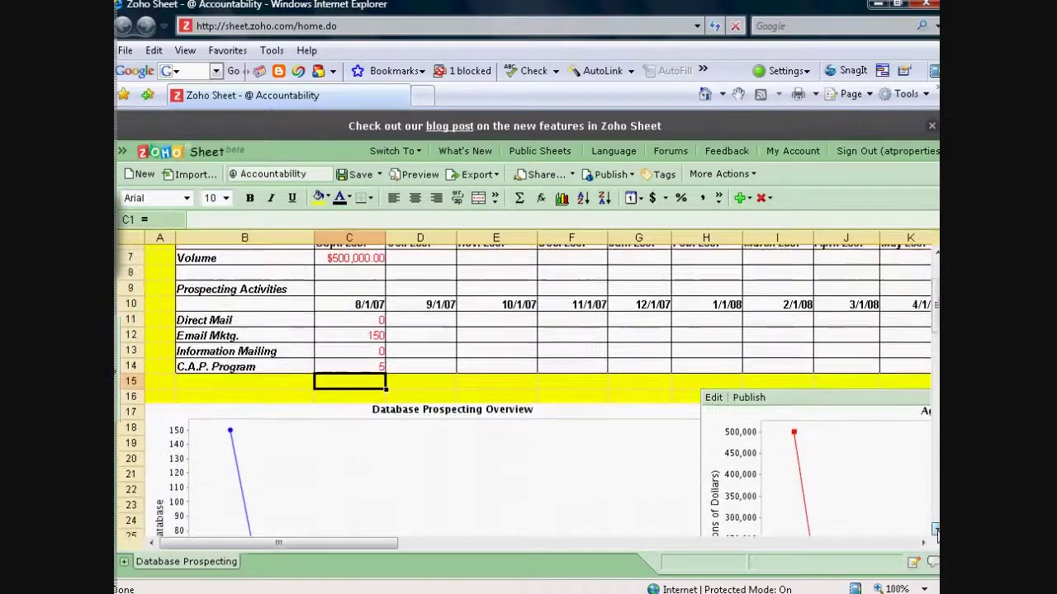
pyautogui.scroll(-1, 937, 537)
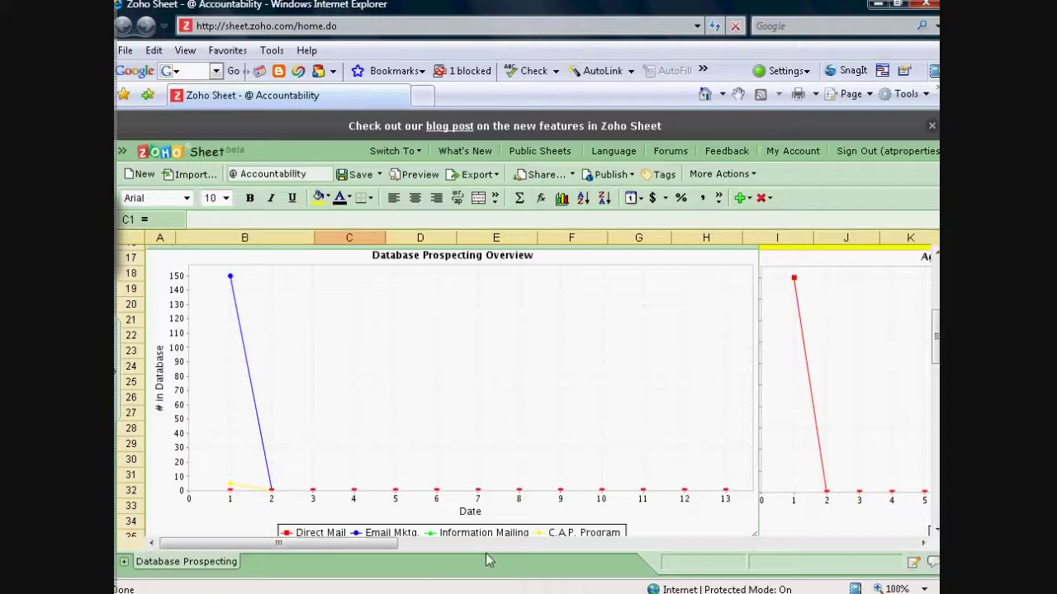
pyautogui.click(923, 544)
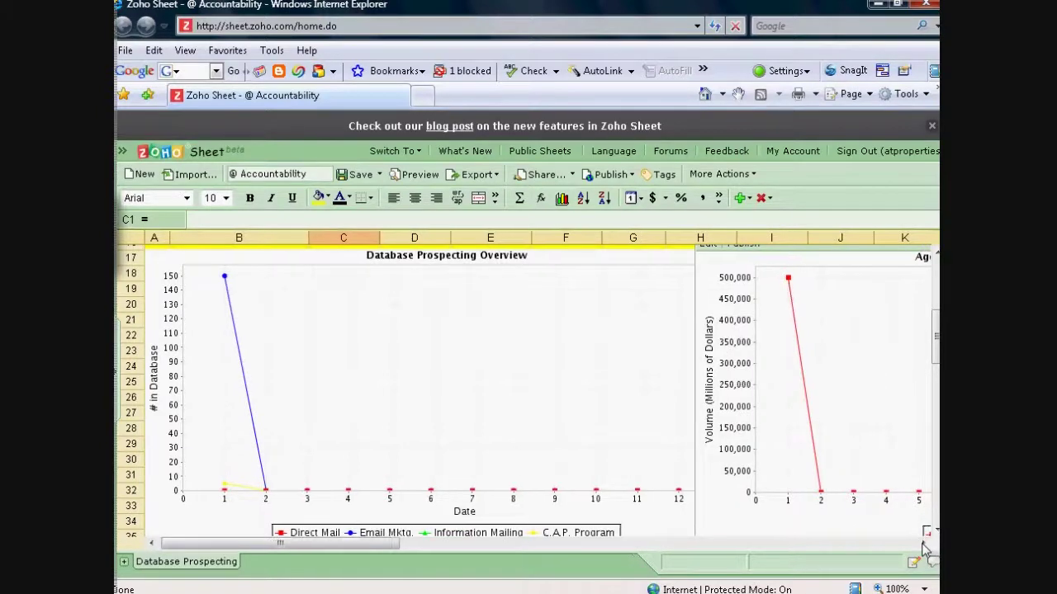
pyautogui.moveTo(923, 544); pyautogui.dragTo(926, 551)
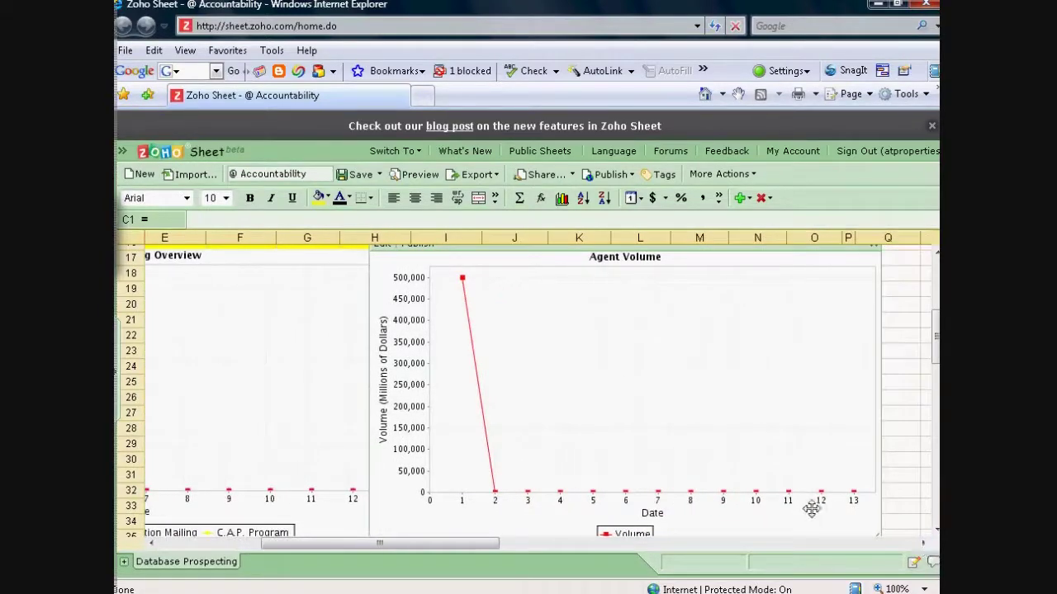
pyautogui.scroll(5, 812, 501)
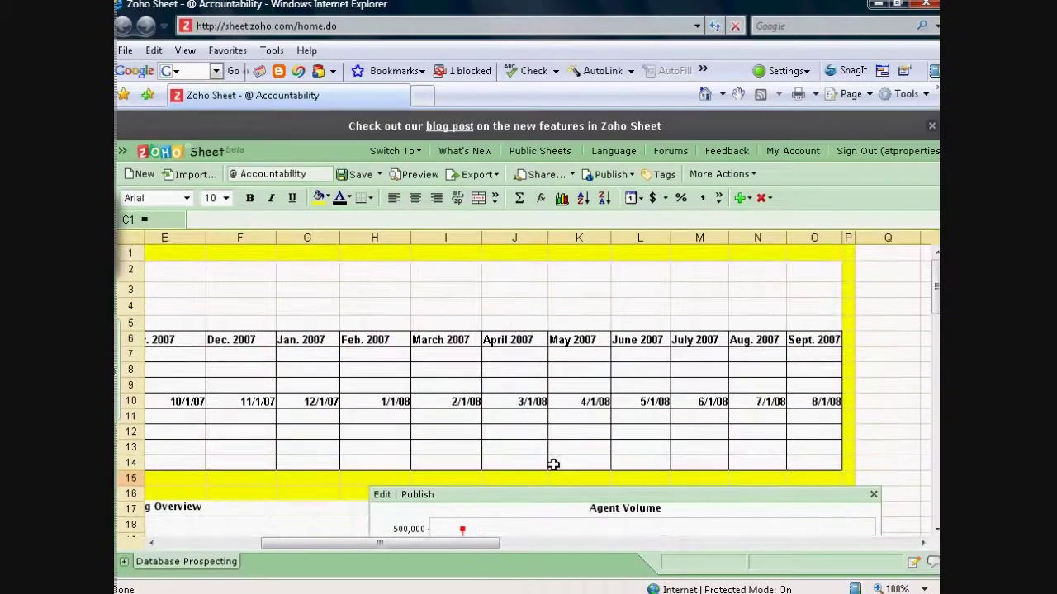
pyautogui.moveTo(388, 545); pyautogui.dragTo(284, 544)
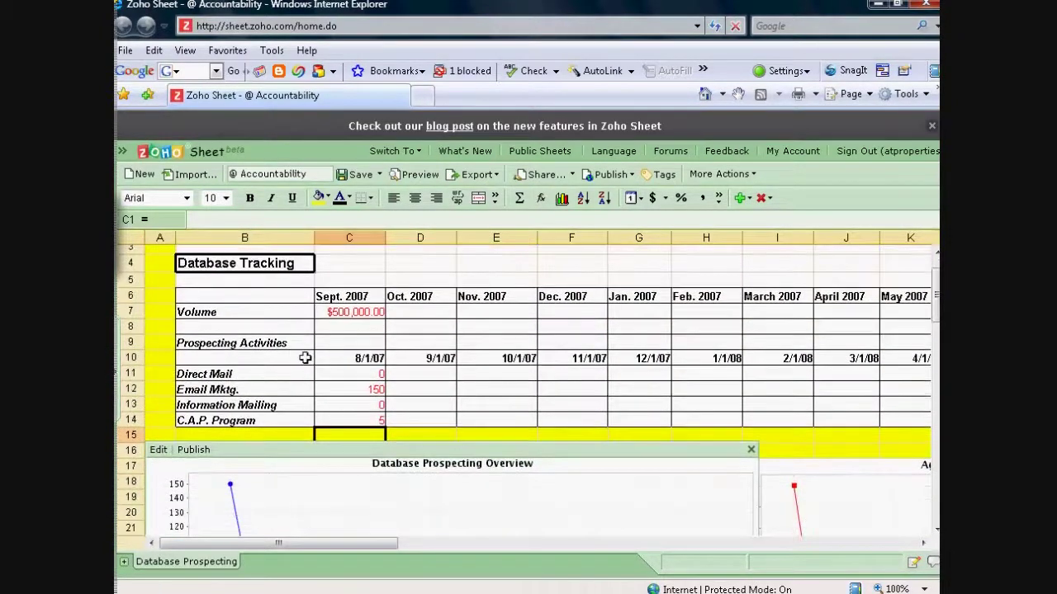
# - Save the filled sheet as a new document named 'Your Name Acct.'
pyautogui.click(379, 175)
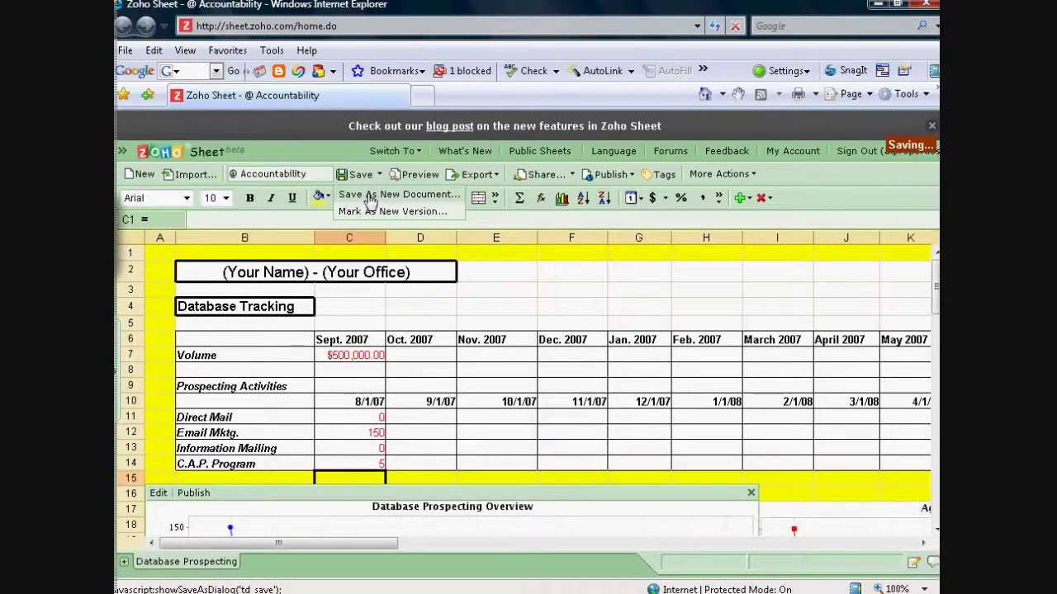
pyautogui.click(369, 201)
pyautogui.click(428, 220)
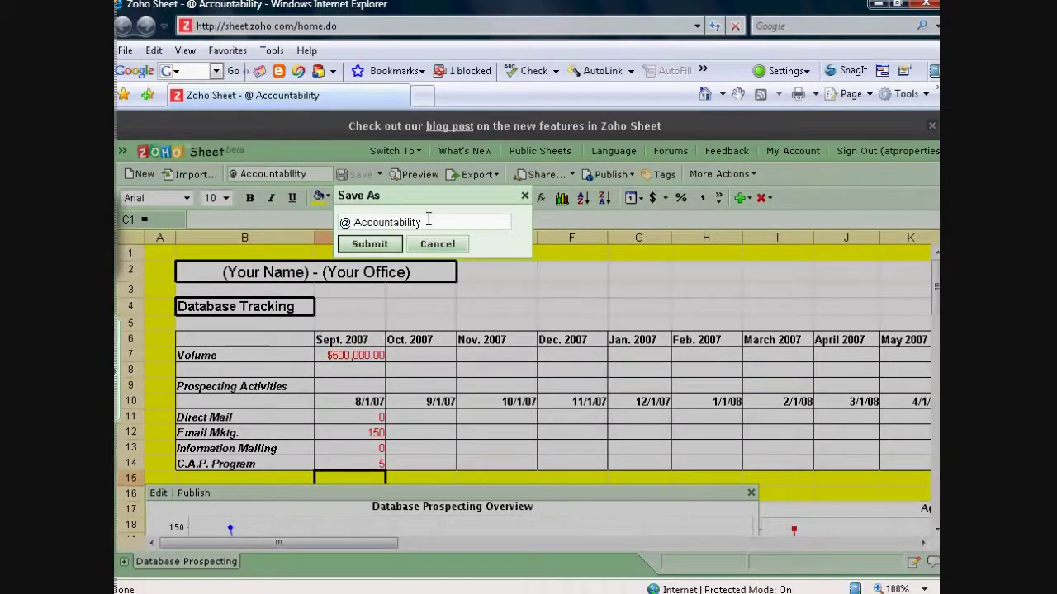
pyautogui.moveTo(423, 221); pyautogui.dragTo(339, 222)
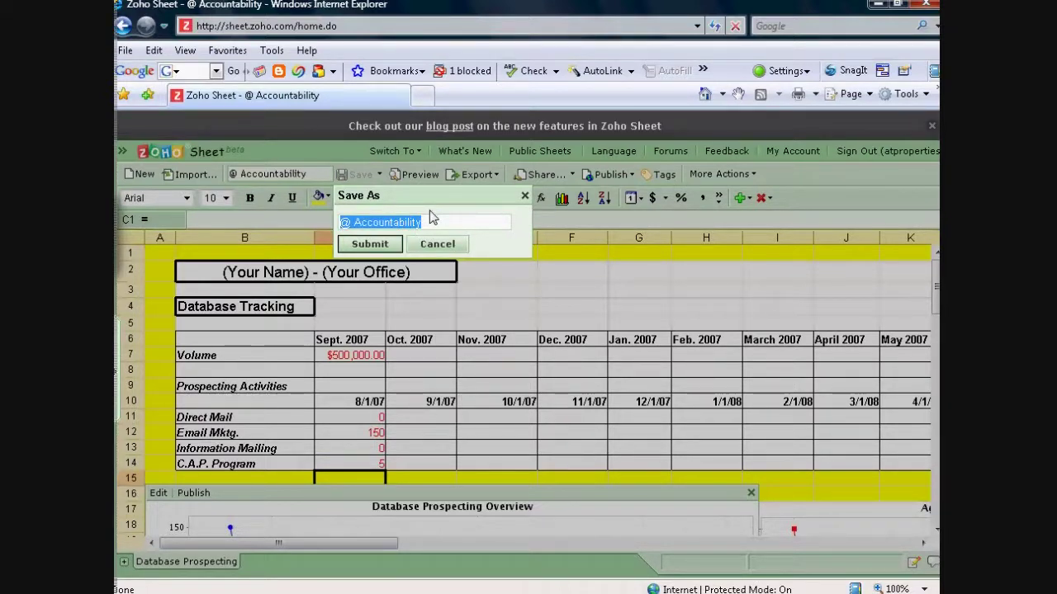
pyautogui.write('Your Na')
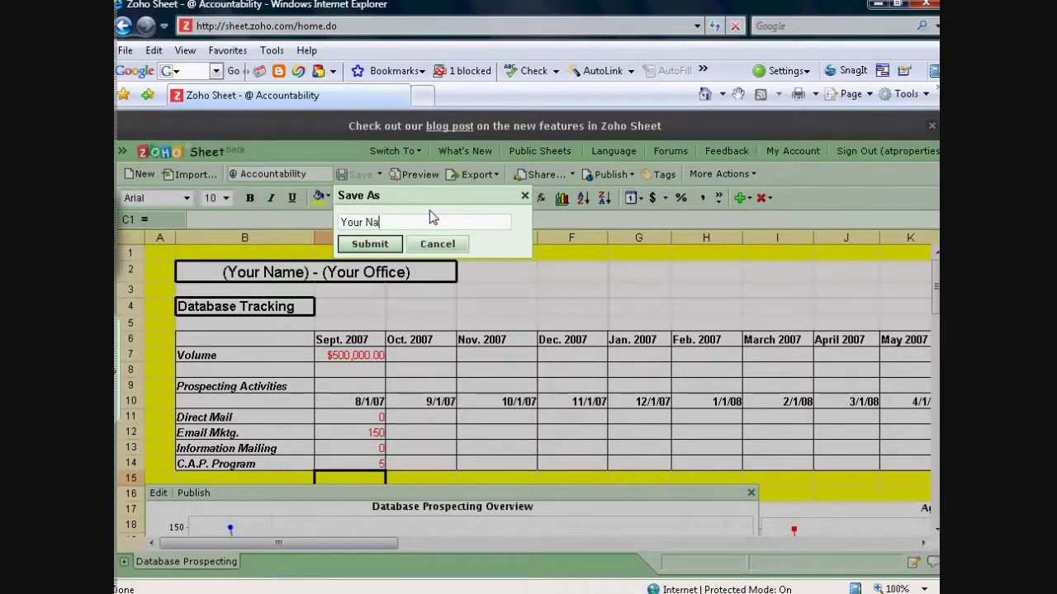
pyautogui.write('me Acct.')
pyautogui.click(369, 245)
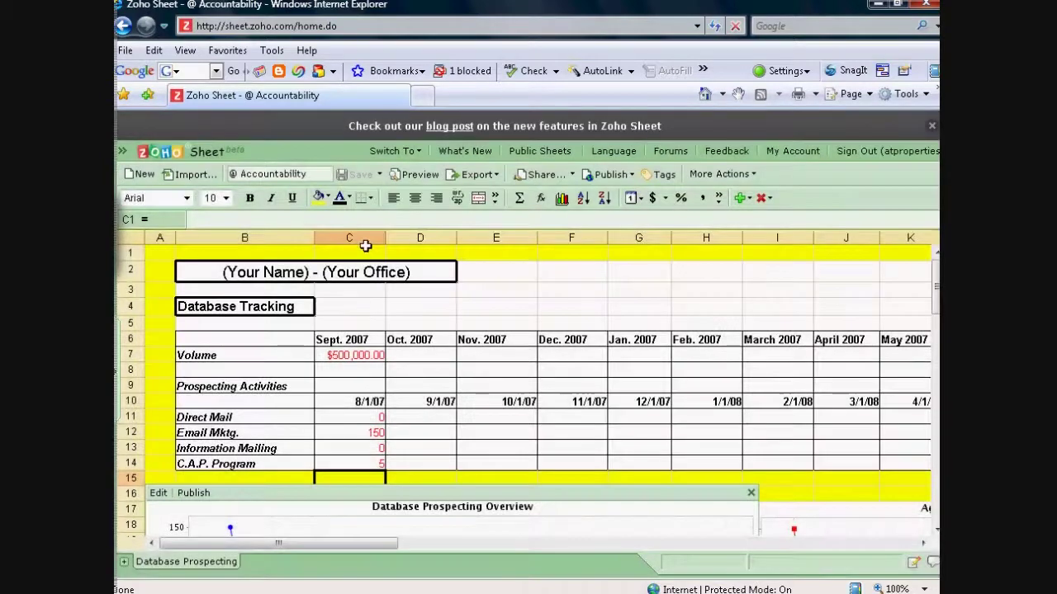